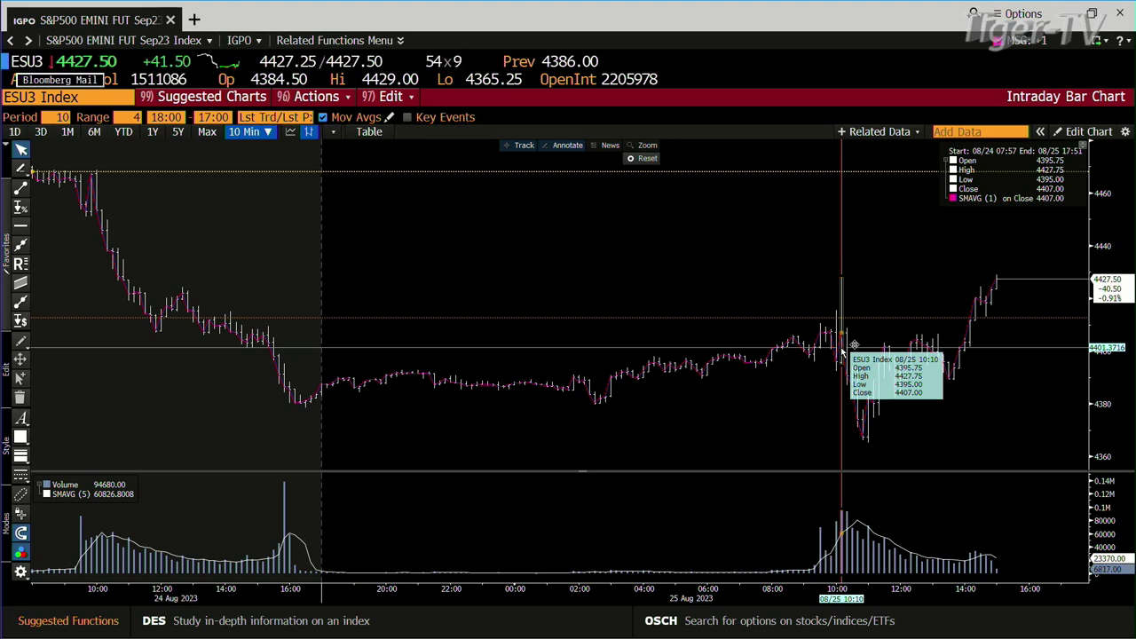
pyautogui.write('SPY')
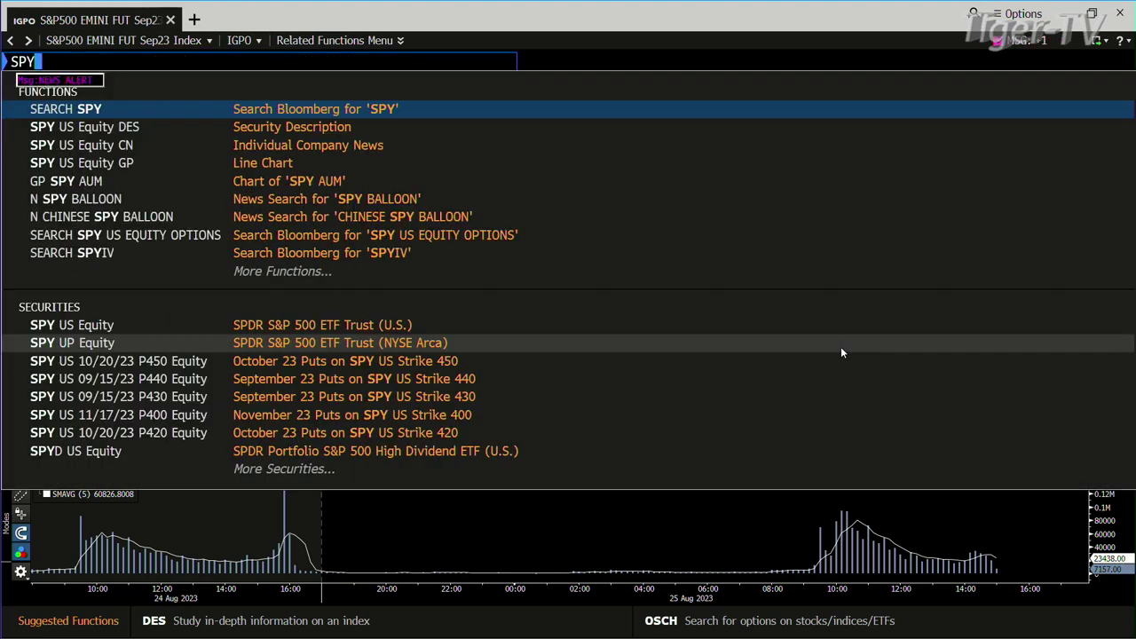
# Load the SPY US Equity GPO bar chart and turn on Track for the OHLC readout
pyautogui.press('F8')
pyautogui.write('GPO')
pyautogui.press('Return')
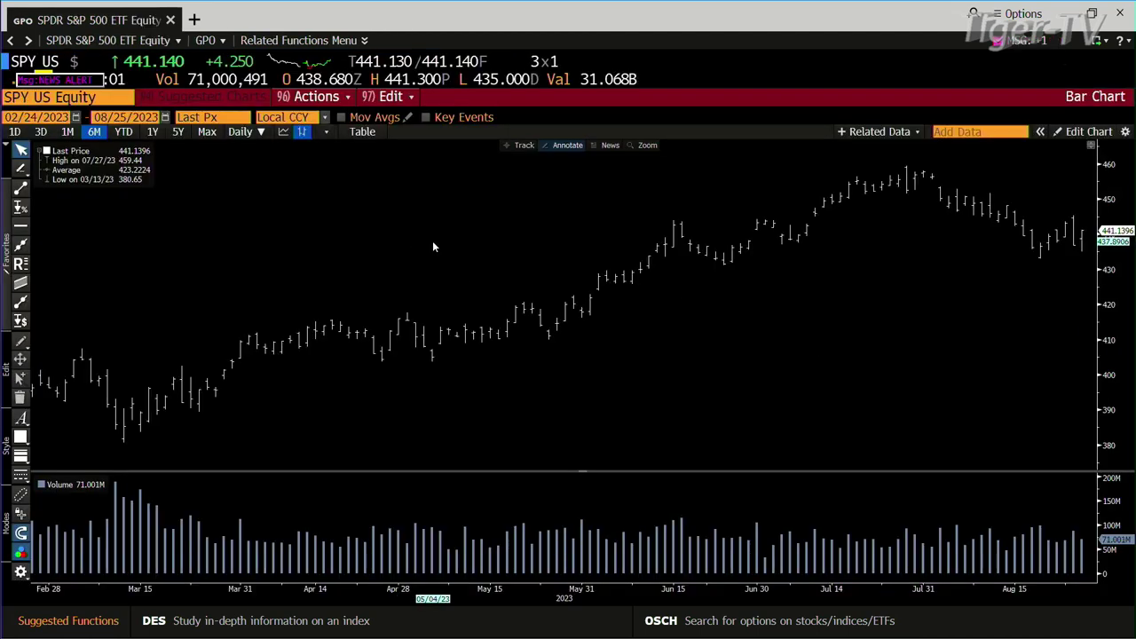
pyautogui.click(519, 145)
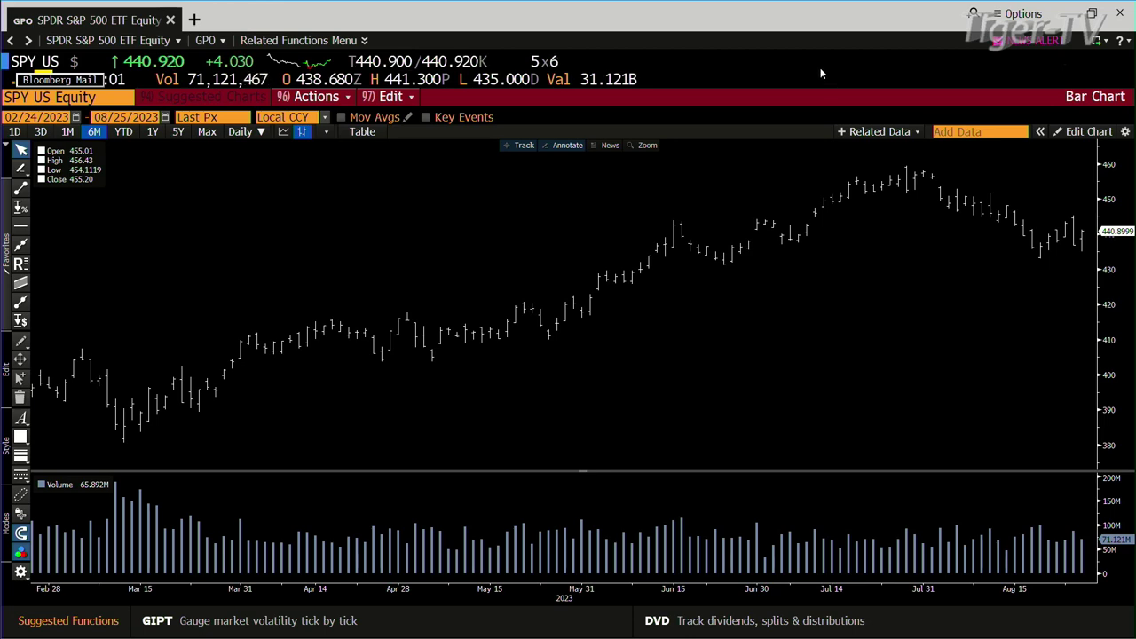
pyautogui.write('QQQ')
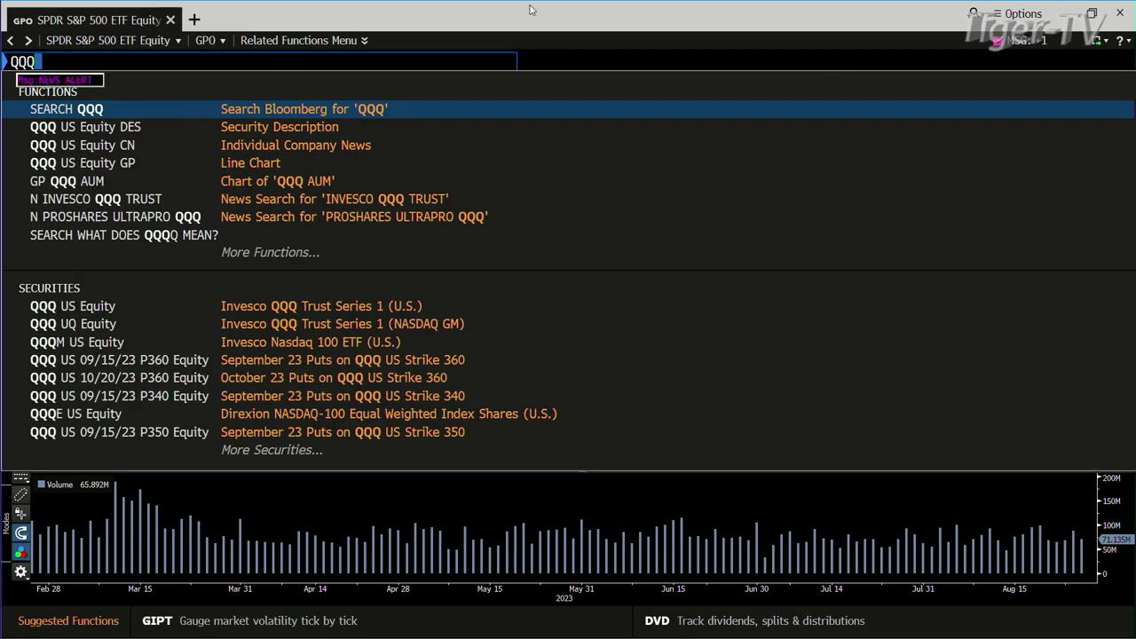
# Pick QQQ US Equity, load its GPO bar chart and turn on Track for the OHLC readout
pyautogui.click(106, 307)
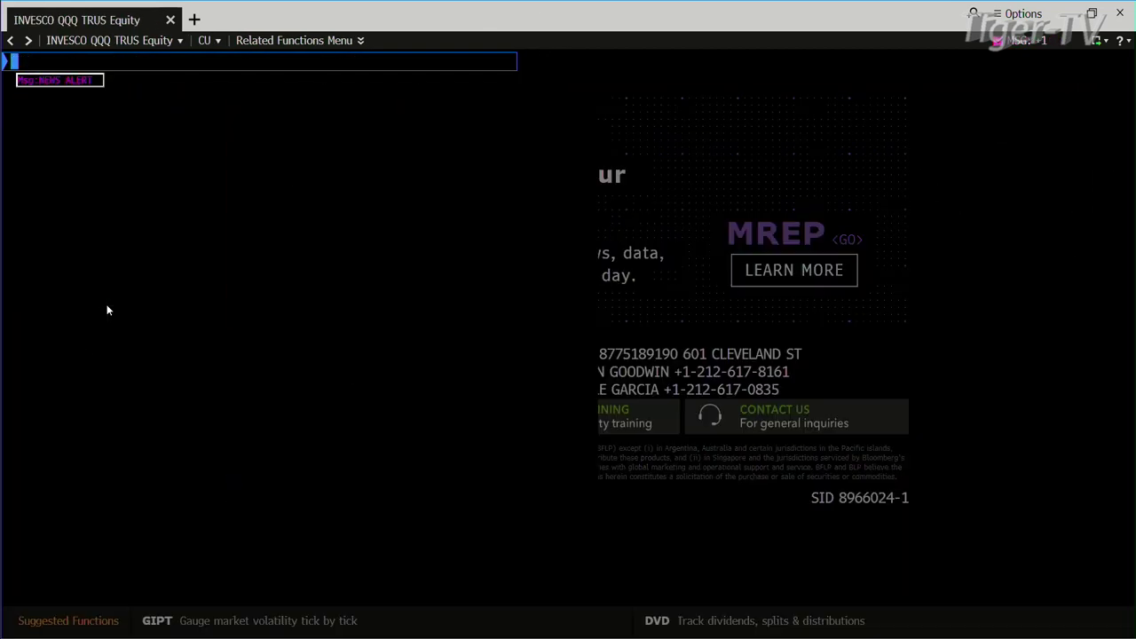
pyautogui.write('GPO')
pyautogui.press('Return')
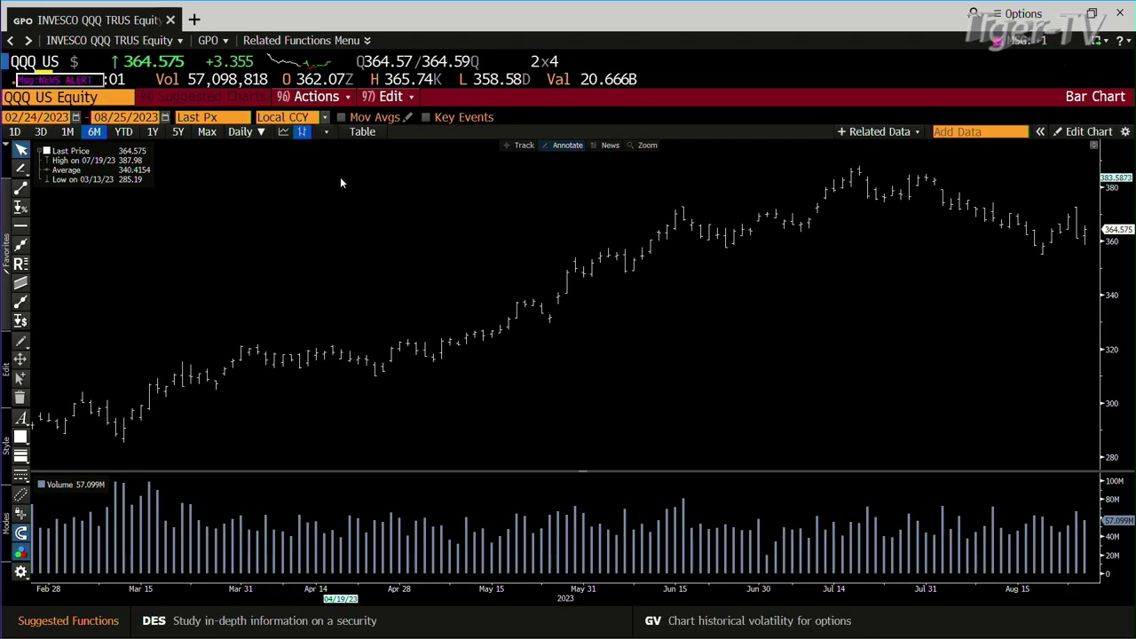
pyautogui.click(520, 144)
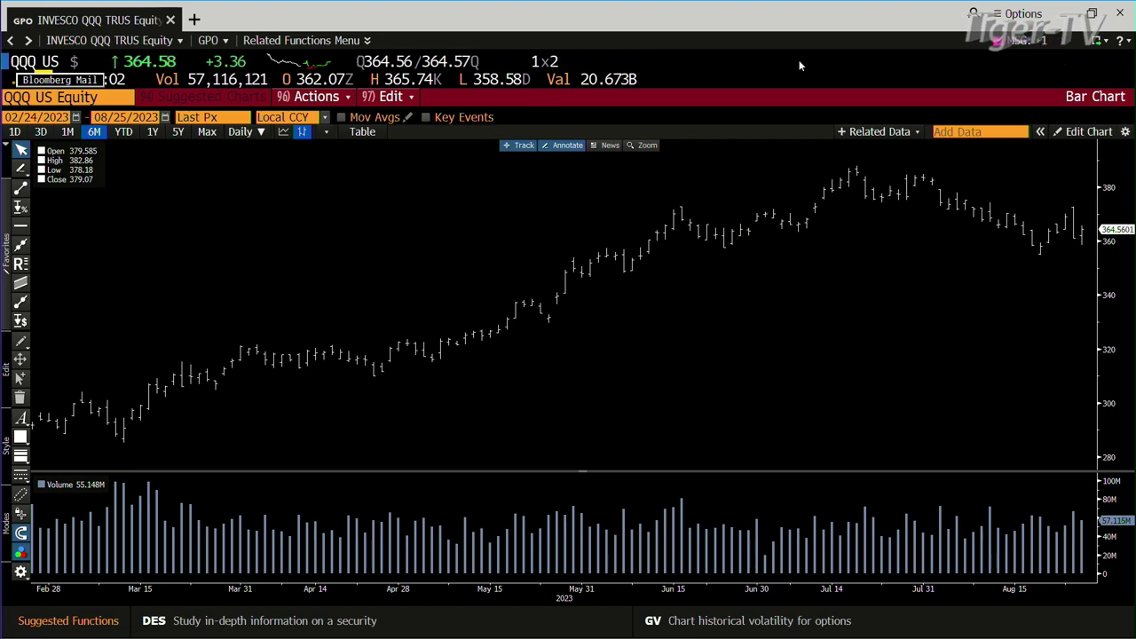
pyautogui.write('DXY Curncy GPO')
# Load the DXY Curncy GPO chart, then the TYA Comdty 10-year note futures bar chart
pyautogui.press('Return')
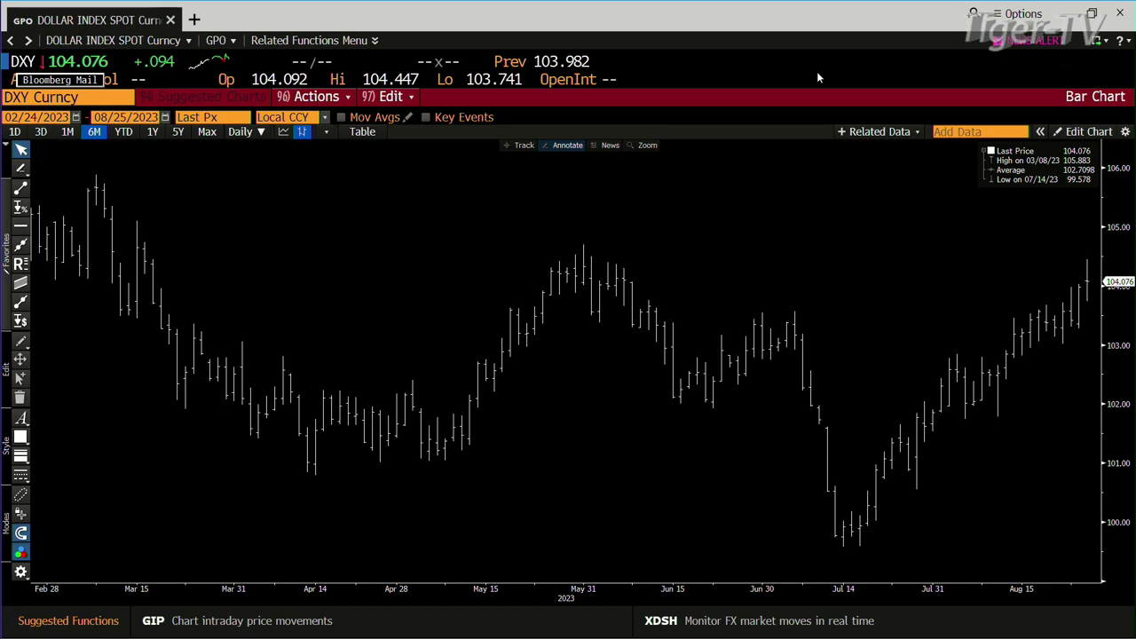
pyautogui.write('TY')
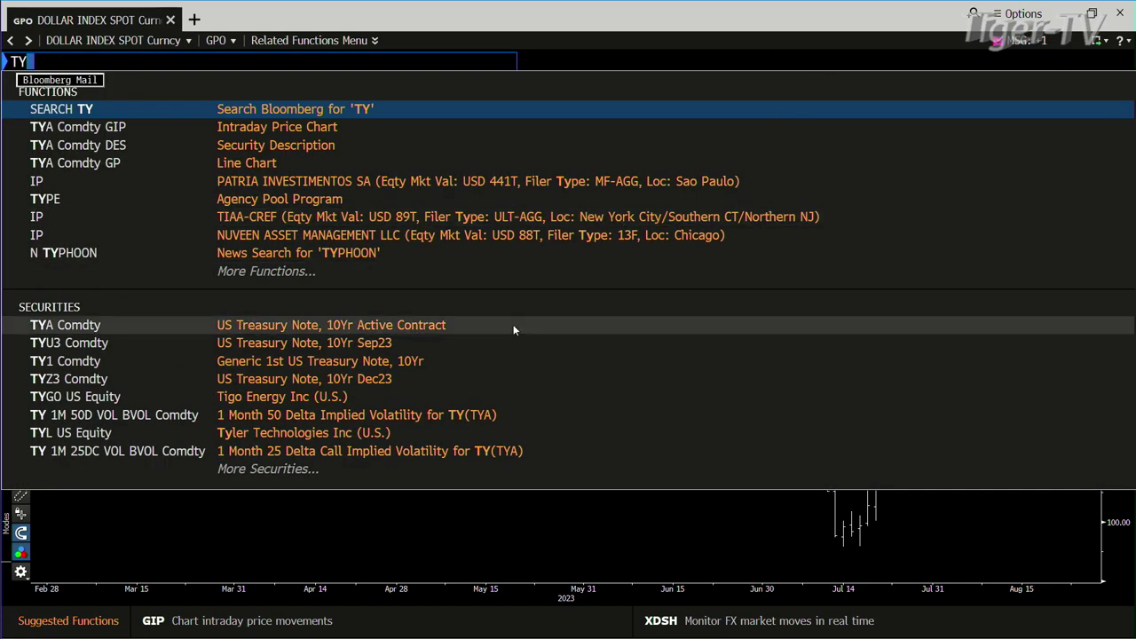
pyautogui.click(424, 327)
pyautogui.write('GP')
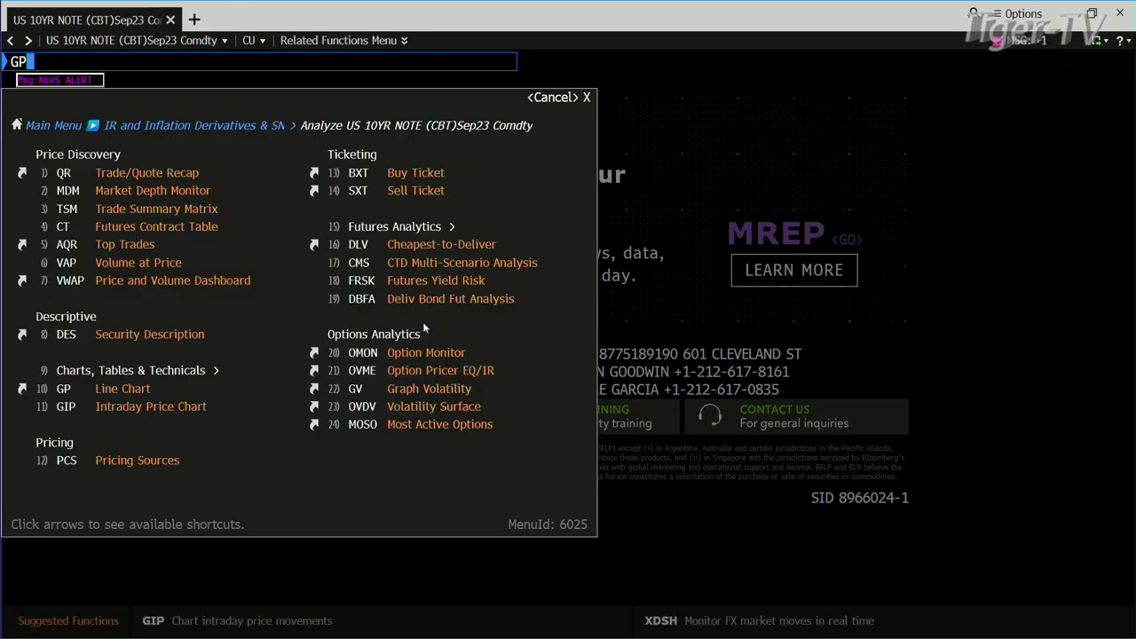
pyautogui.write('O')
pyautogui.press('Return')
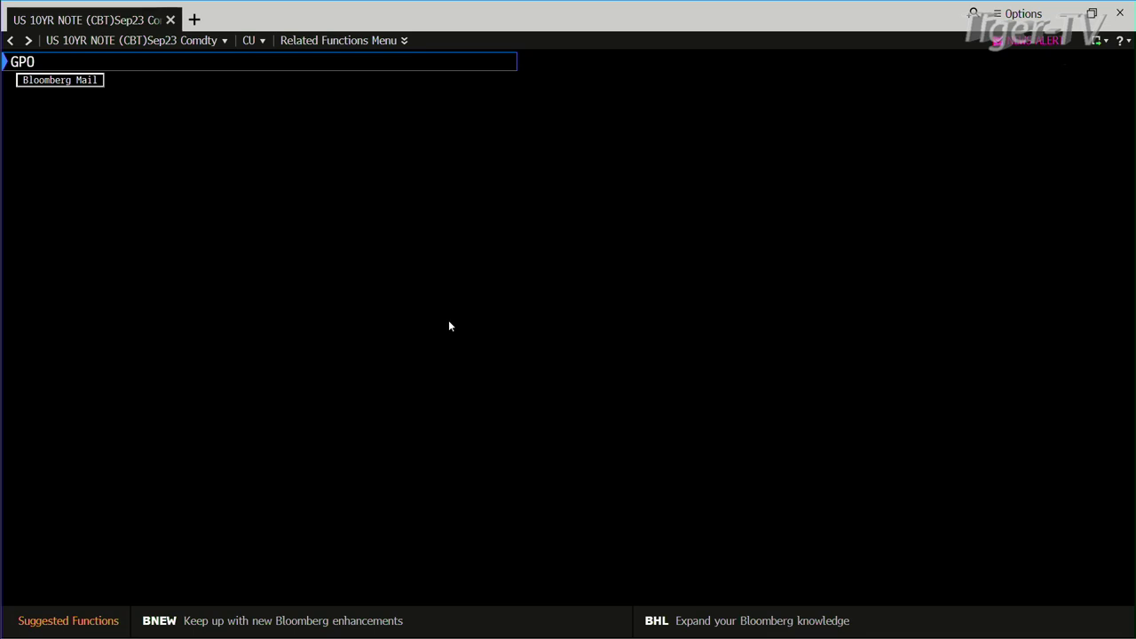